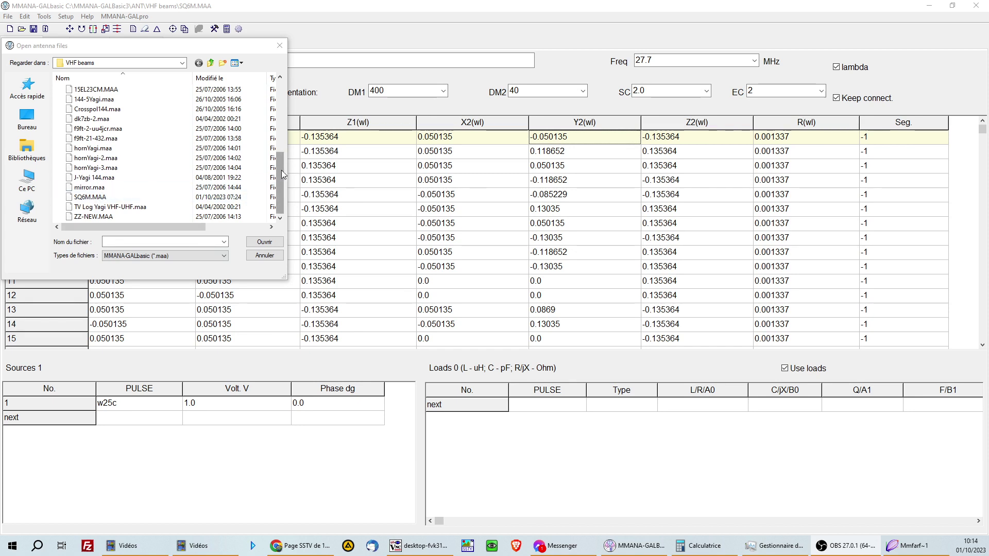
# Step: Close the antenna file browser without opening a file and display the wire coordinates in metres instead of wavelengths
pyautogui.moveTo(283, 174)
pyautogui.mouseDown()
pyautogui.moveTo(283, 137)
pyautogui.moveTo(282, 173)
pyautogui.mouseUp()
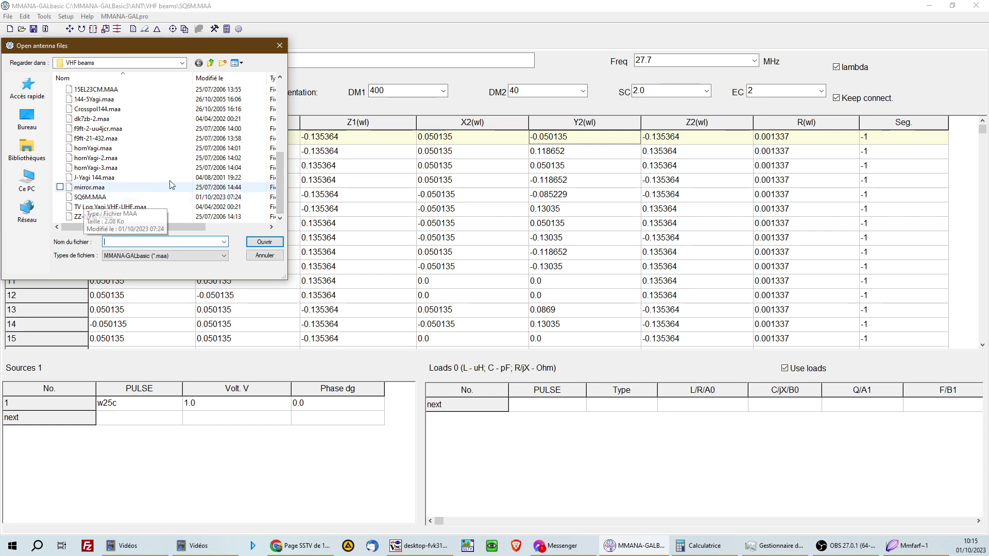
pyautogui.click(283, 43)
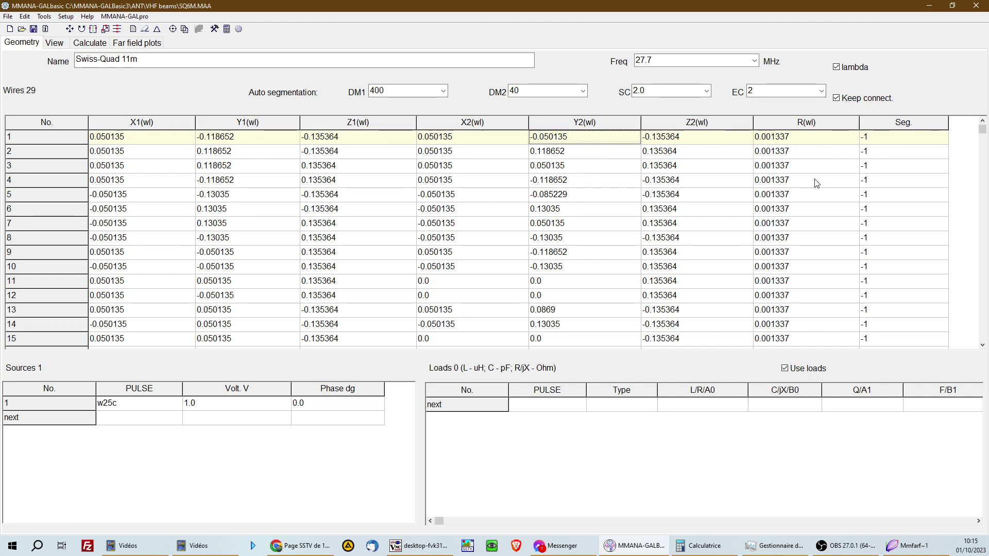
pyautogui.press('Down')
pyautogui.press('Down')
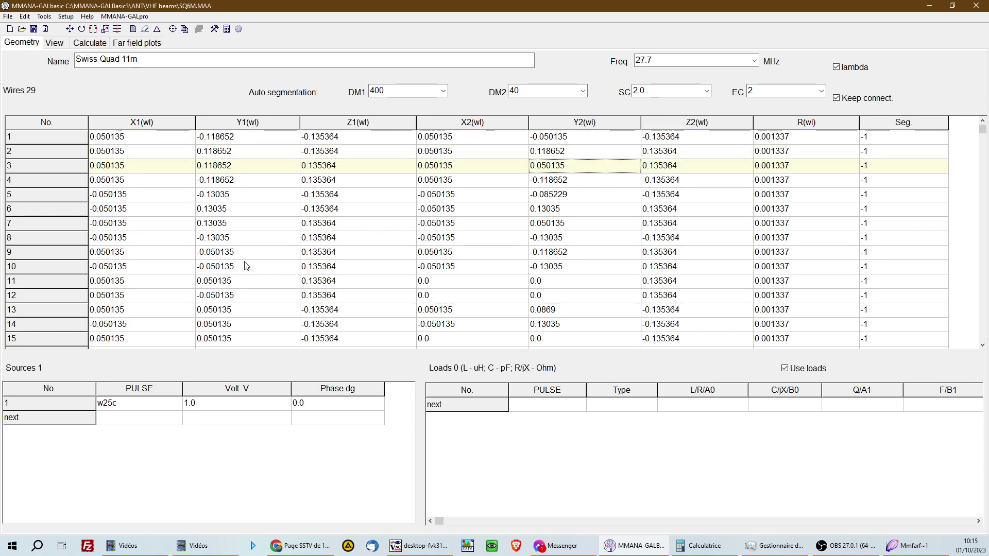
pyautogui.press('Up')
pyautogui.press('Up')
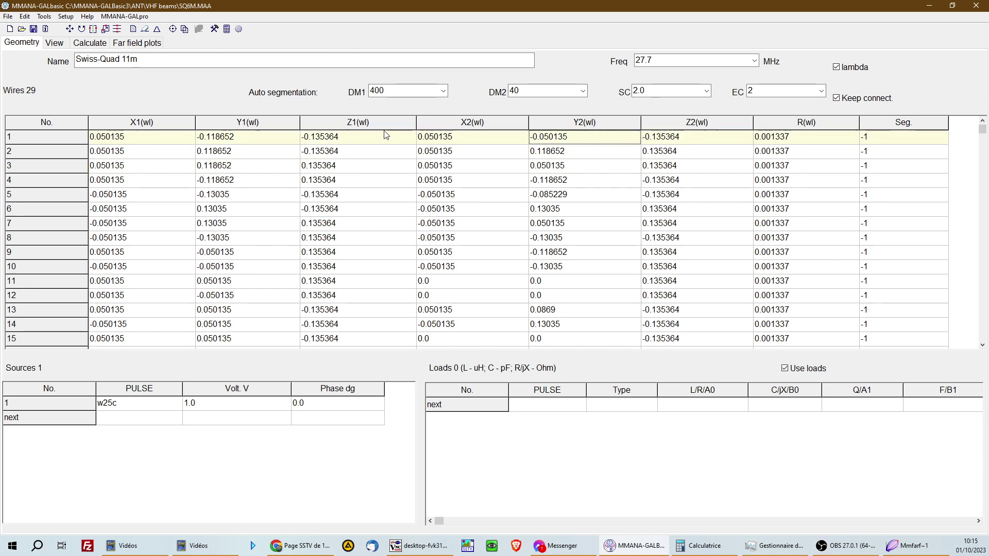
pyautogui.click(836, 68)
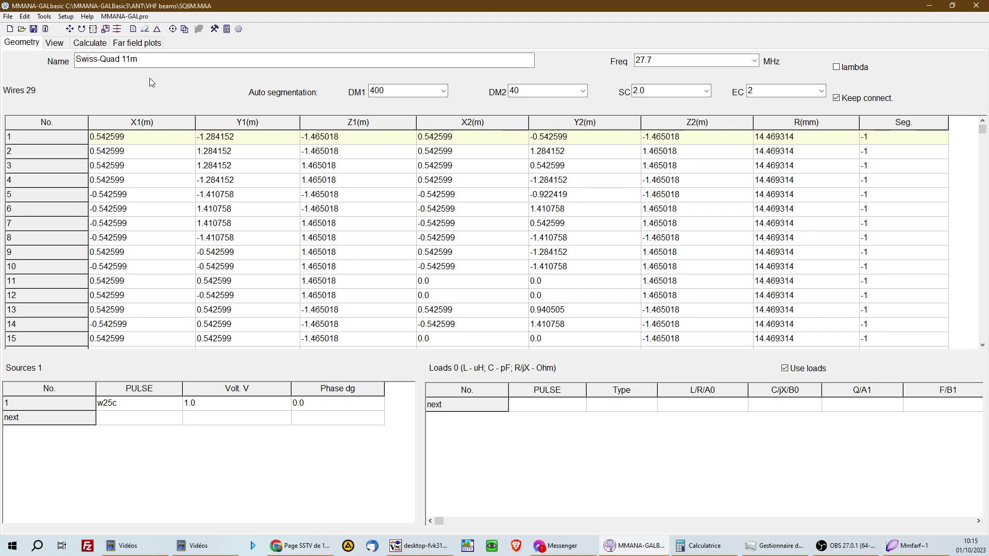
# Step: Show the antenna's wire view from an oblique angle and hide the current curves and segment marks
pyautogui.click(54, 43)
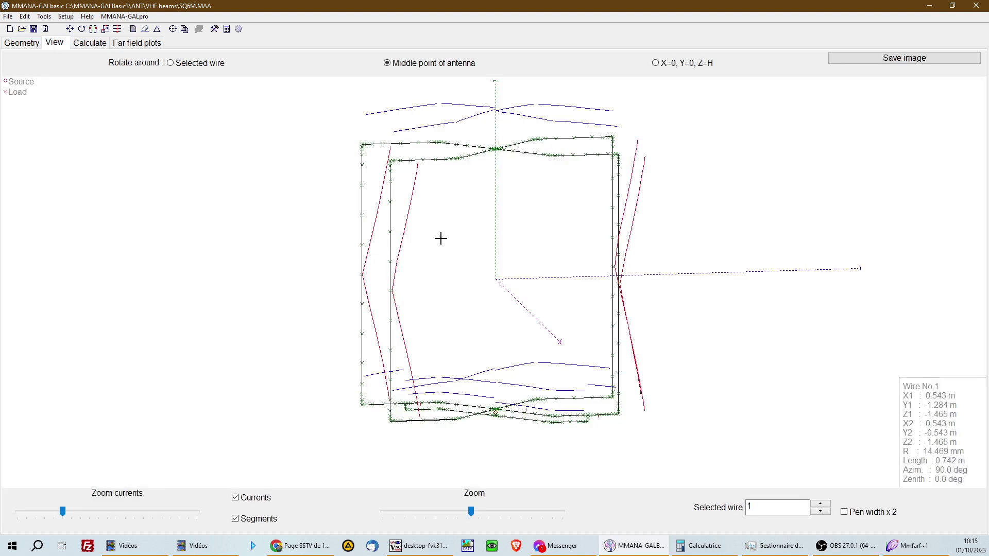
pyautogui.moveTo(467, 249)
pyautogui.mouseDown()
pyautogui.moveTo(457, 262)
pyautogui.moveTo(473, 242)
pyautogui.moveTo(470, 250)
pyautogui.mouseUp()
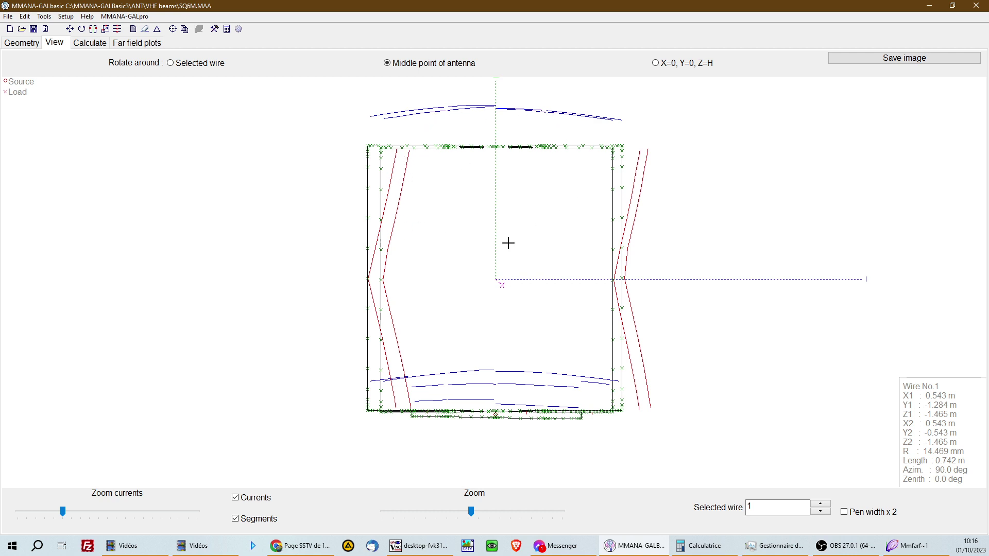
pyautogui.moveTo(503, 251); pyautogui.dragTo(486, 267)
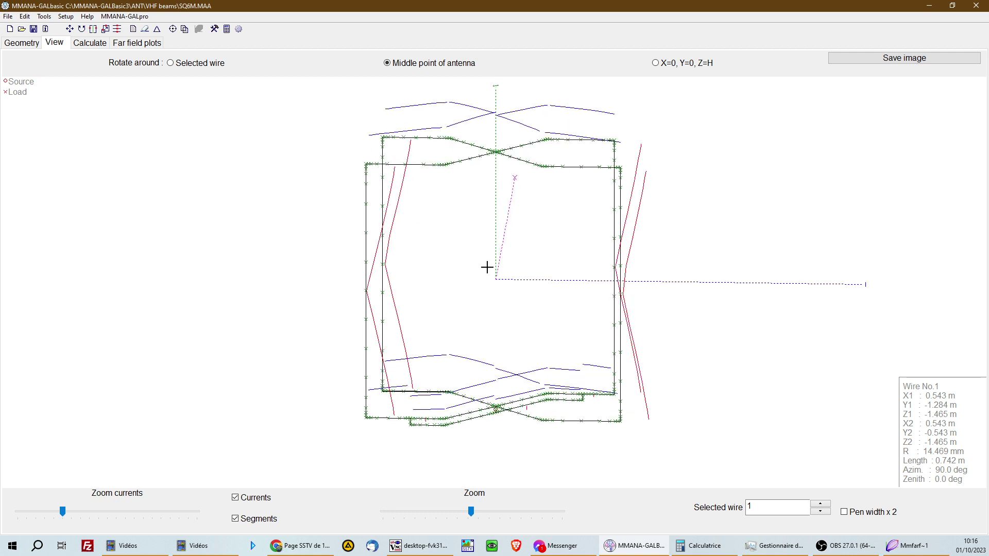
pyautogui.click(235, 499)
pyautogui.click(234, 518)
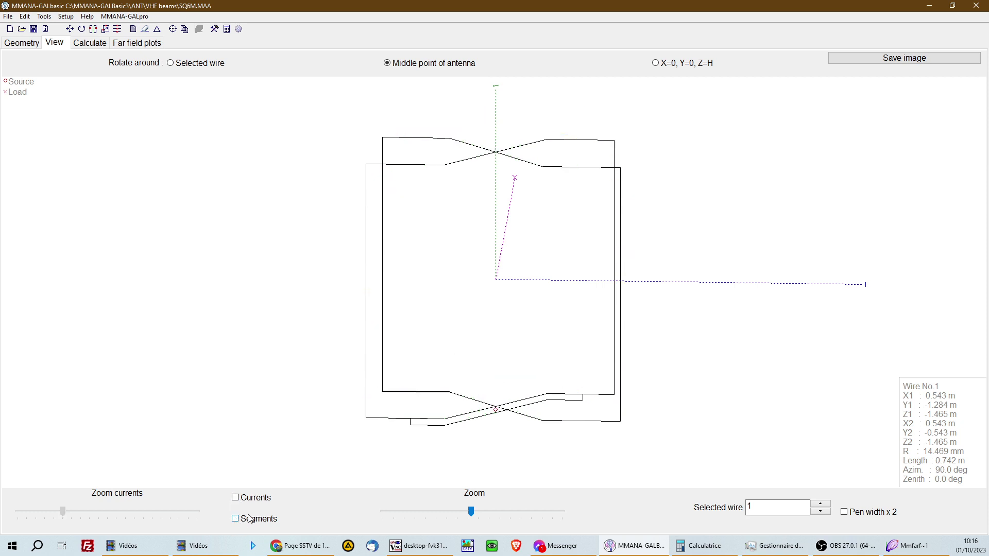
# Step: Examine the bare antenna structure and inspect the definition of vertical wire no. 4, leaving its values unchanged
pyautogui.moveTo(428, 313)
pyautogui.mouseDown()
pyautogui.moveTo(419, 311)
pyautogui.moveTo(431, 305)
pyautogui.mouseUp()
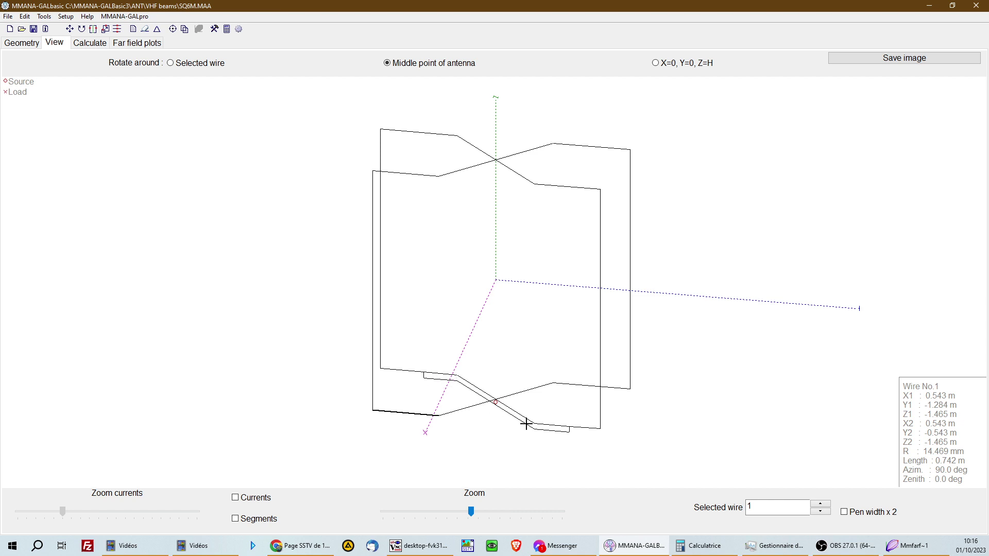
pyautogui.moveTo(505, 300); pyautogui.dragTo(482, 314)
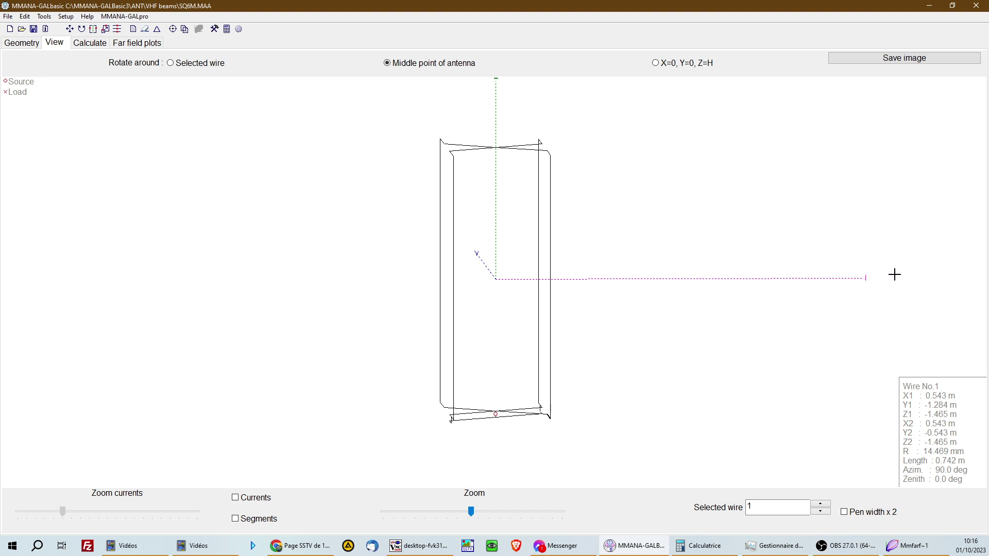
pyautogui.moveTo(841, 292); pyautogui.dragTo(825, 296)
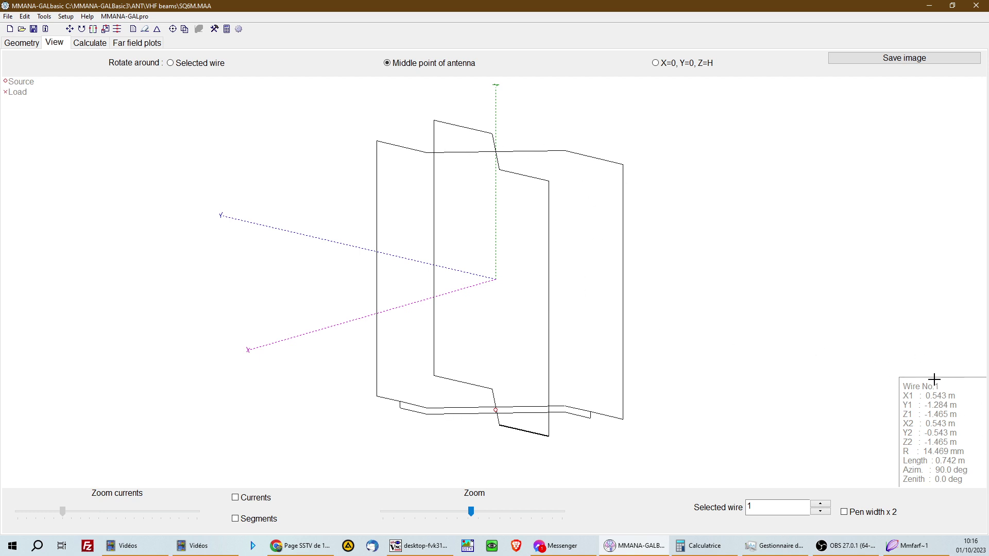
pyautogui.doubleClick(547, 352)
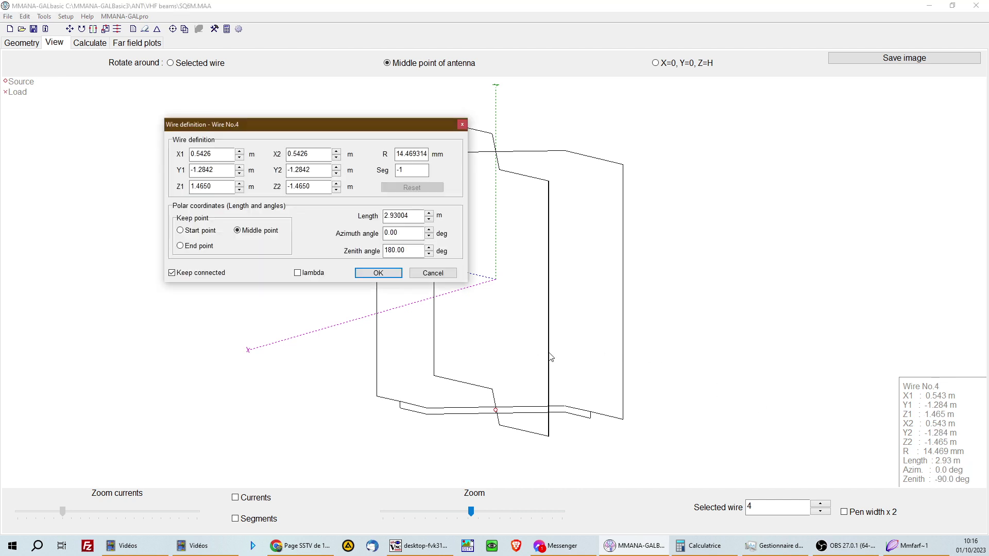
pyautogui.click(433, 273)
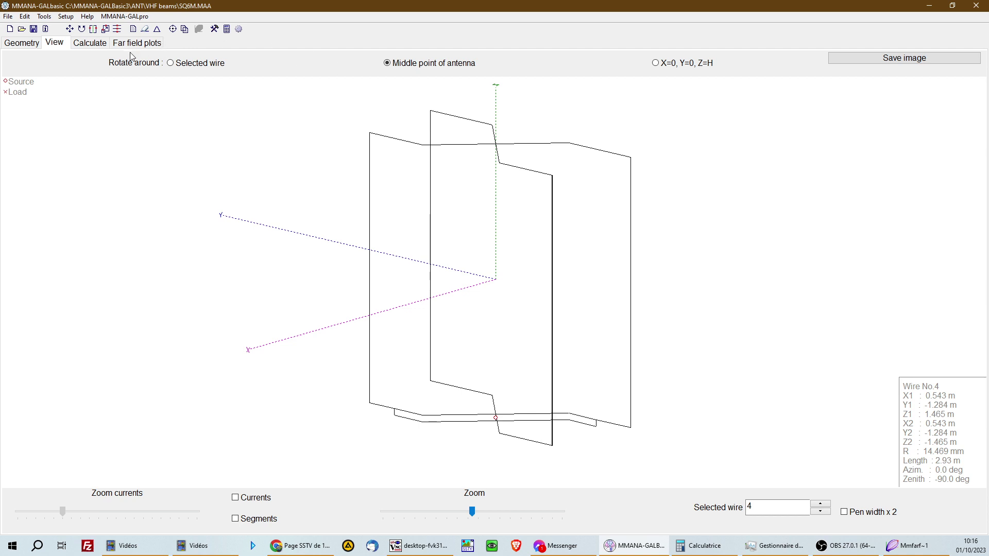
# Step: Open the plots for the Swiss-Quad calculation and set the bandwidth to 800 kHz
pyautogui.click(91, 44)
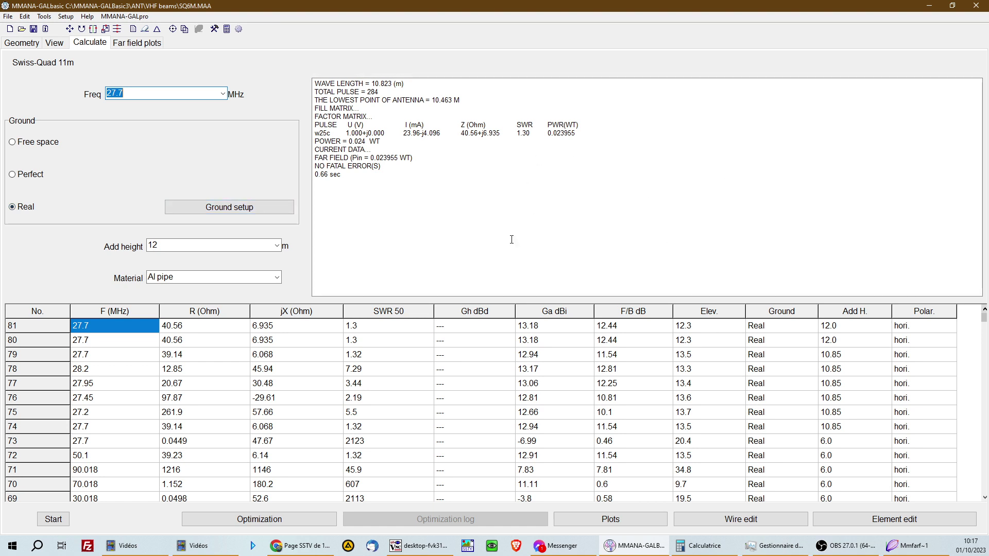
pyautogui.click(602, 520)
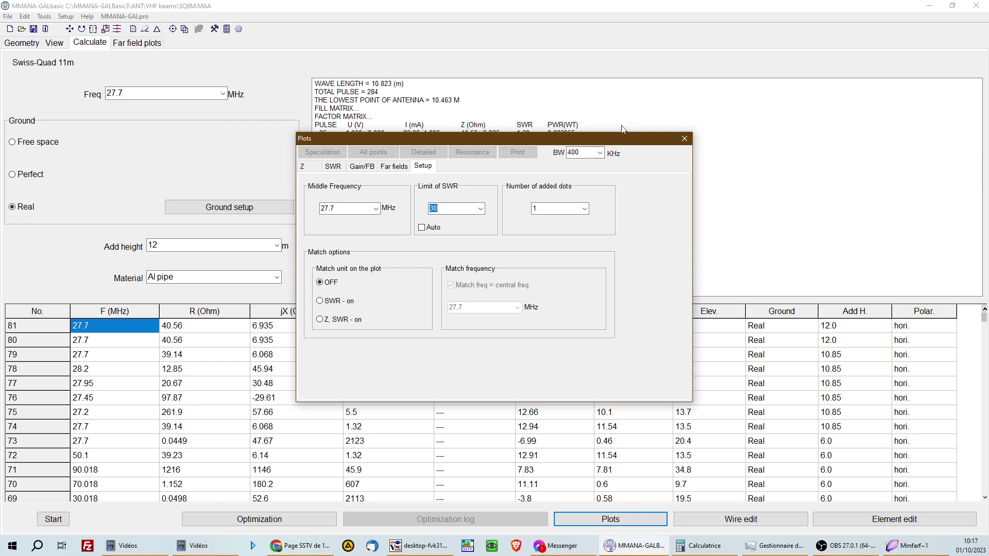
pyautogui.click(600, 153)
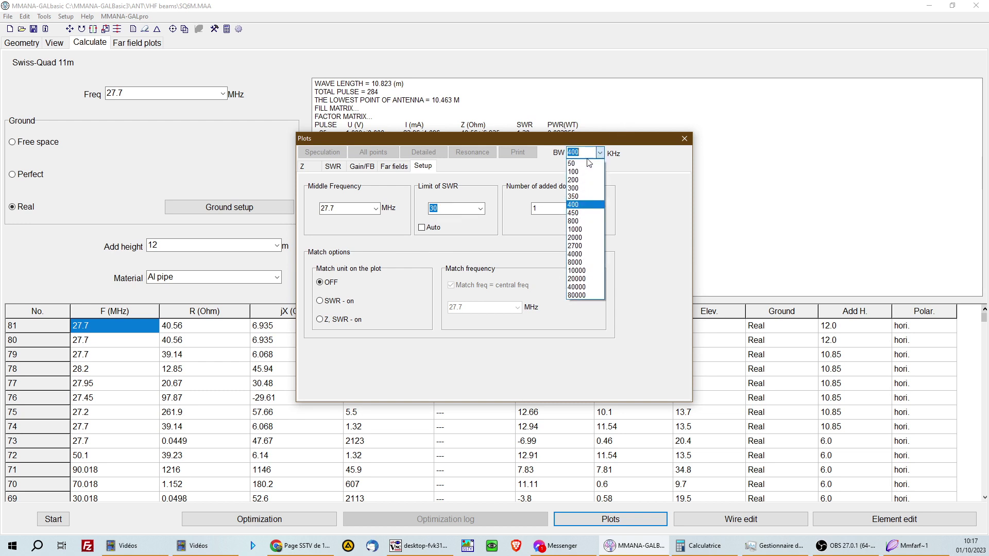
pyautogui.click(575, 221)
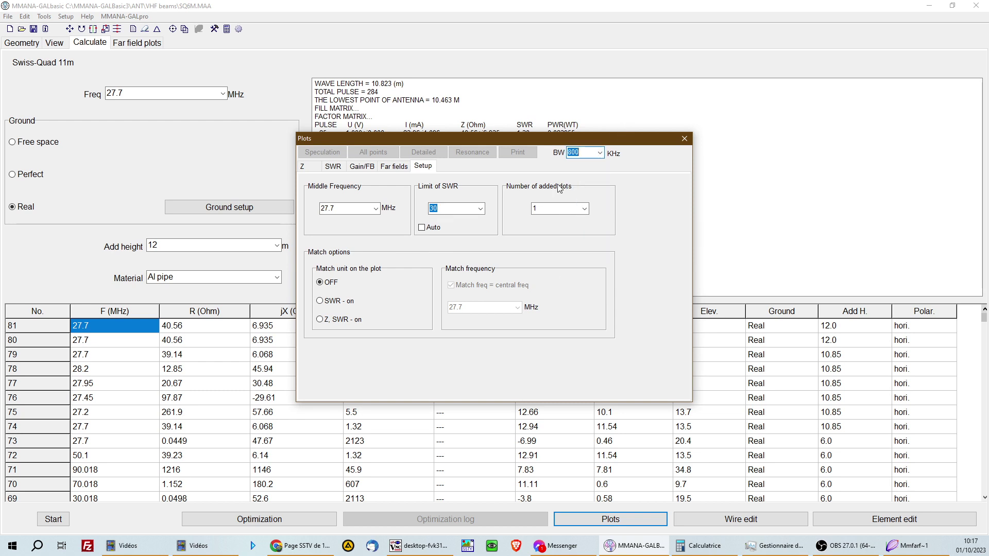
# Step: Plot the SWR curve at resonance, writing the current frequency to the table, compute all points, and close the plots
pyautogui.click(335, 168)
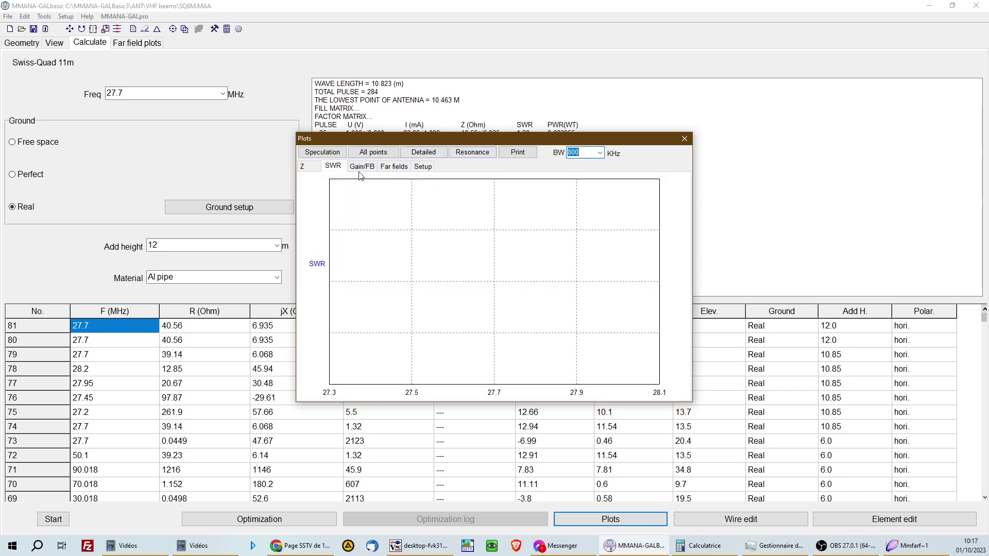
pyautogui.click(472, 153)
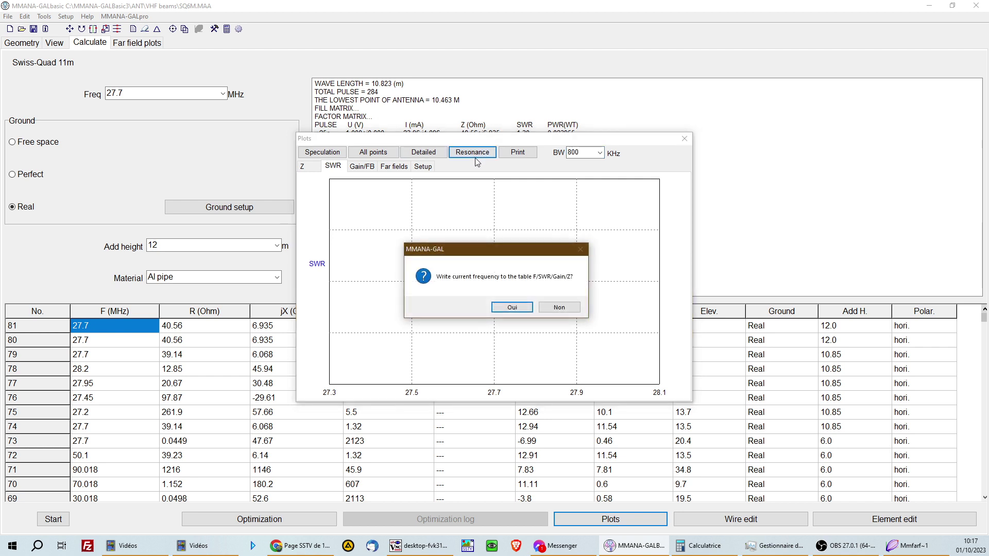
pyautogui.click(510, 308)
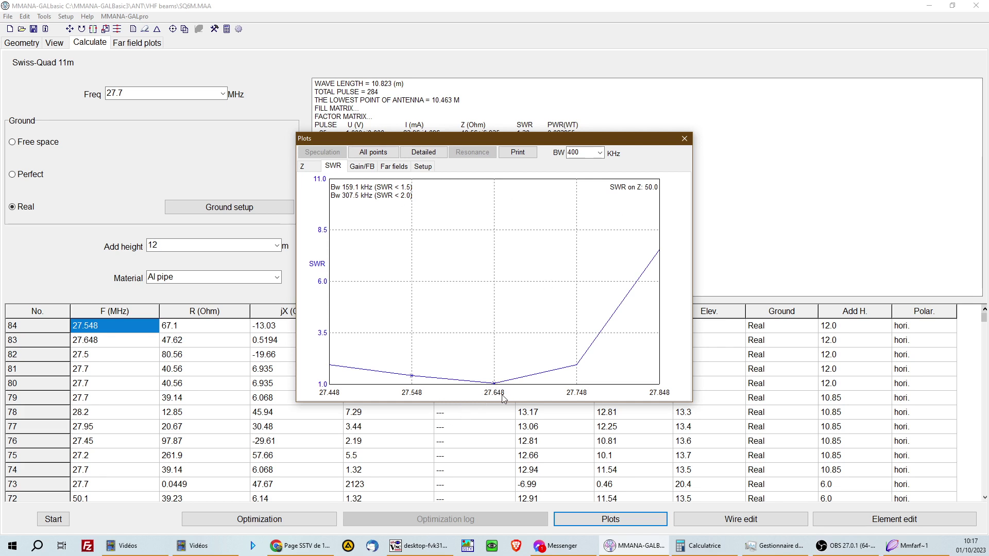
pyautogui.click(374, 153)
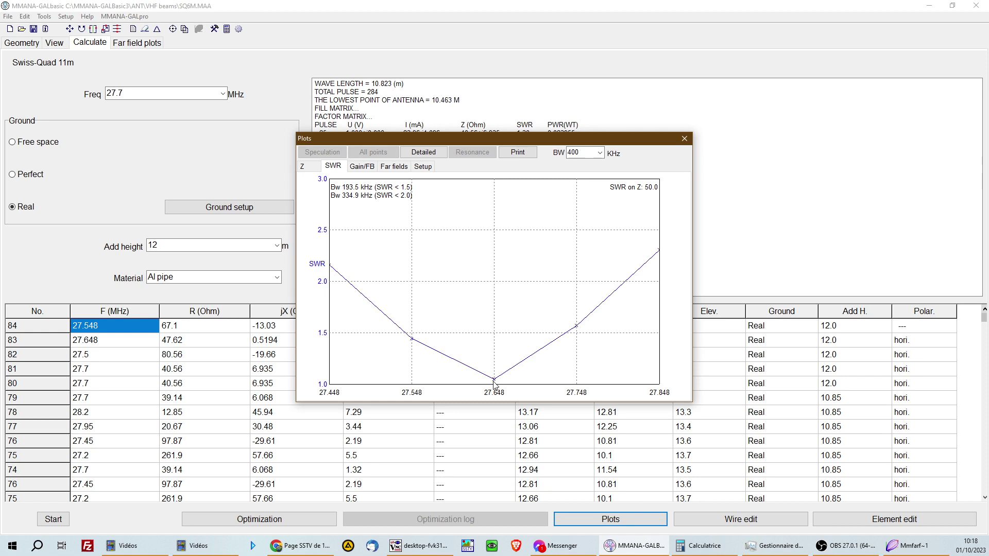
pyautogui.click(685, 139)
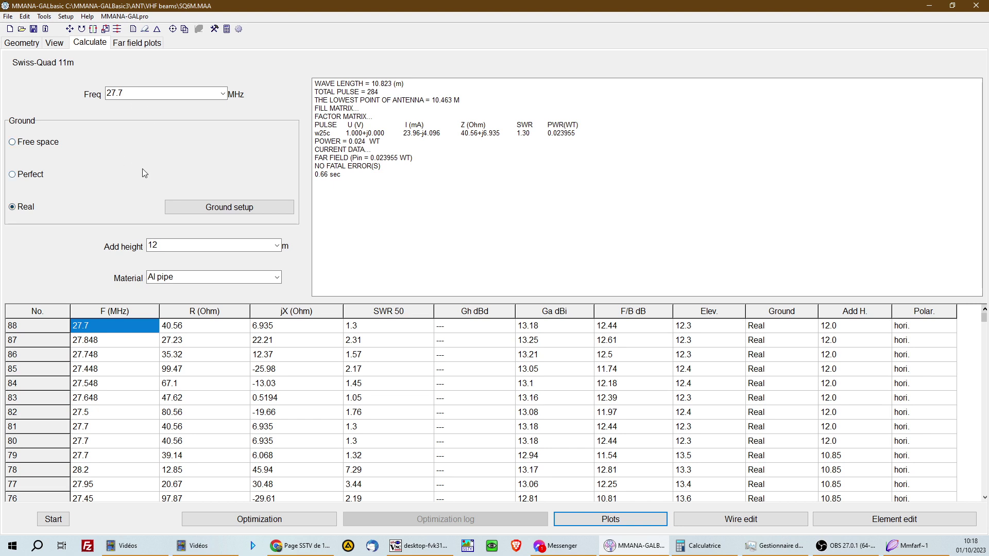
# Step: Check the far-field elevation plot's gain and angle at the main lobe and along to the upper lobe
pyautogui.click(144, 46)
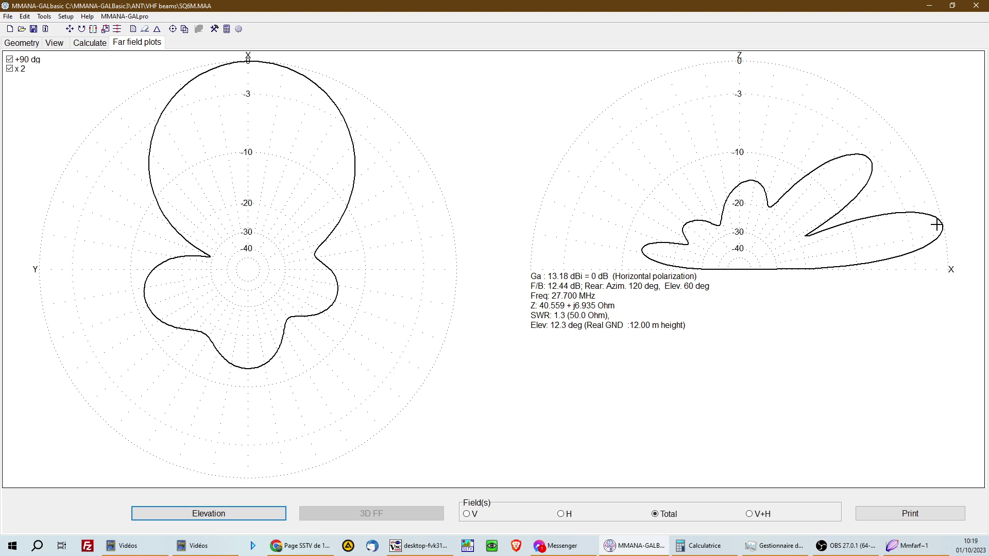
pyautogui.click(945, 225)
pyautogui.click(945, 222)
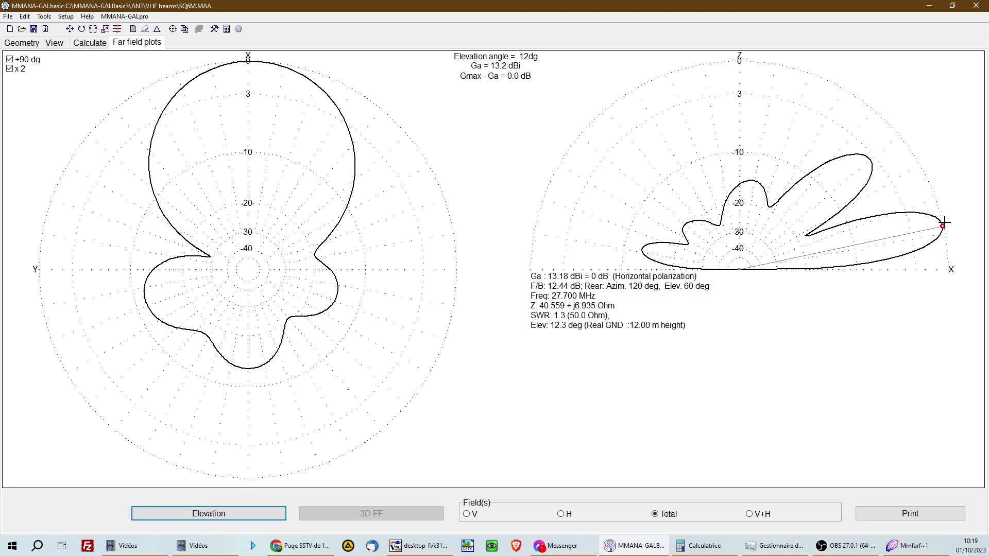
pyautogui.moveTo(944, 223); pyautogui.dragTo(867, 157)
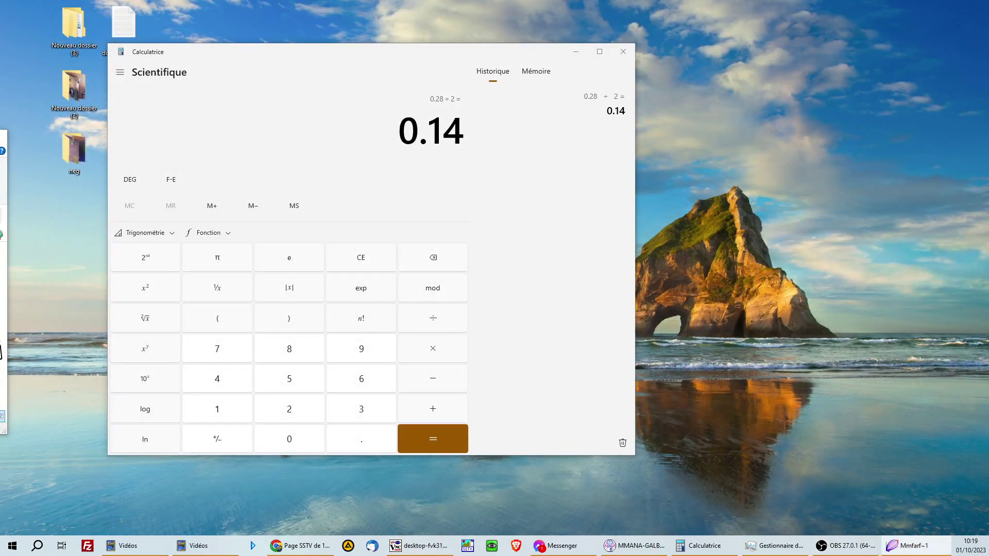
# Step: Switch to the maximised 3D Far field window and hide the pattern surface and reference grid, leaving only the slices
pyautogui.moveTo(335, 85); pyautogui.dragTo(439, 4)
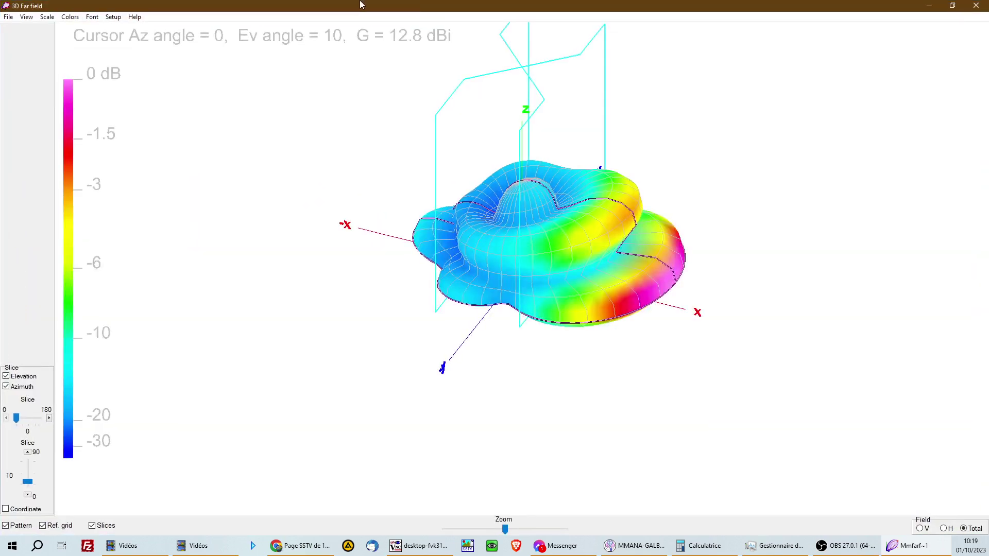
pyautogui.moveTo(464, 271); pyautogui.dragTo(505, 294)
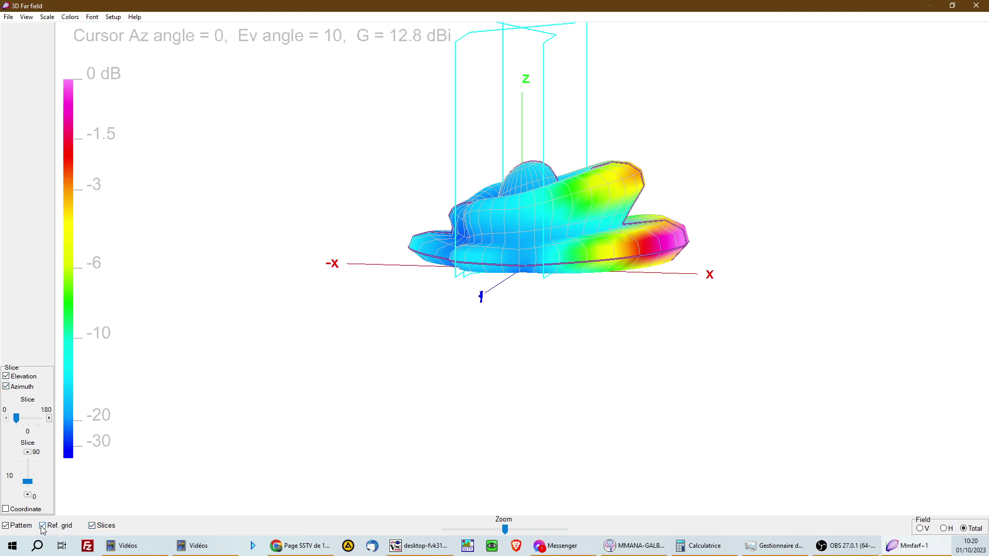
pyautogui.click(5, 526)
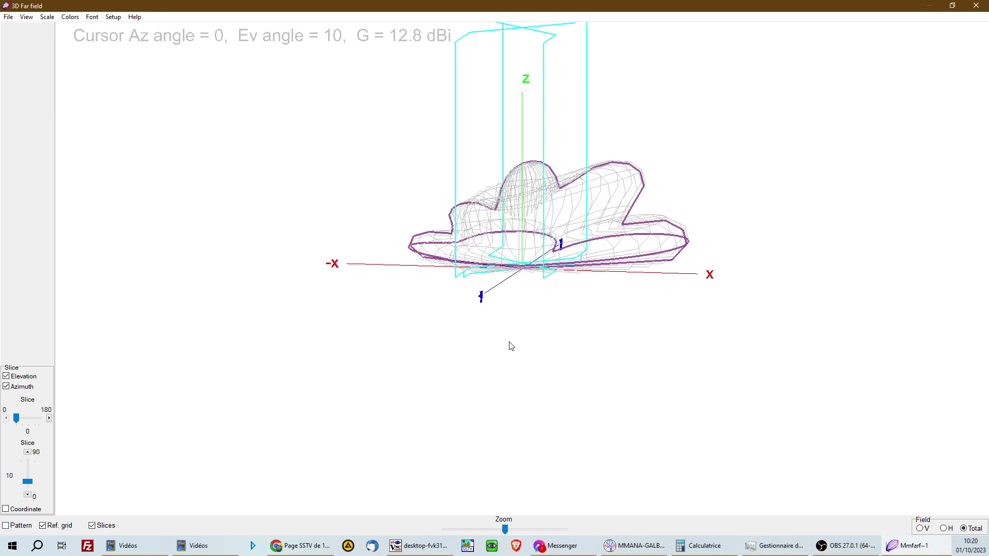
pyautogui.click(43, 526)
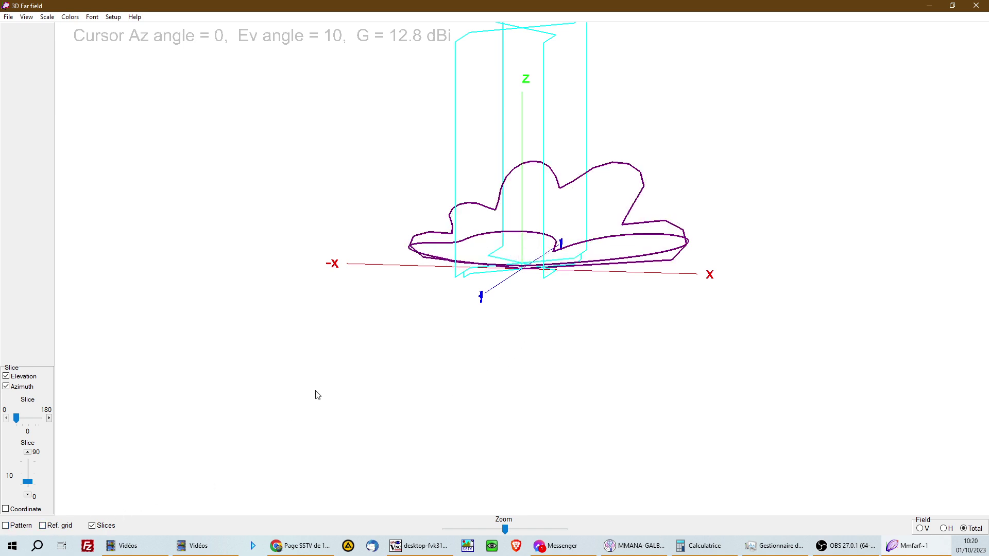
# Step: Examine the elevation and azimuth slices of the radiation pattern from several viewing angles
pyautogui.moveTo(315, 392); pyautogui.dragTo(399, 376)
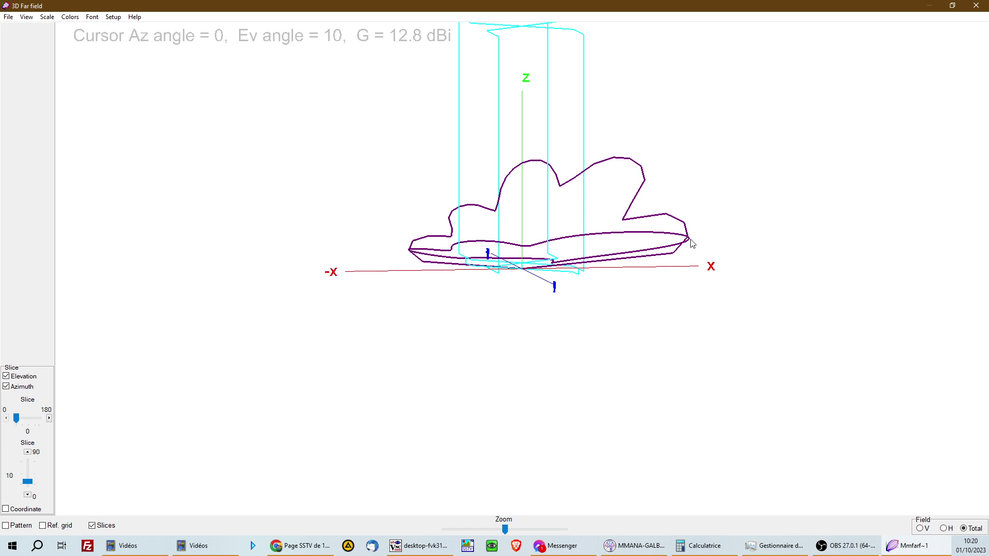
pyautogui.moveTo(657, 358); pyautogui.dragTo(654, 354)
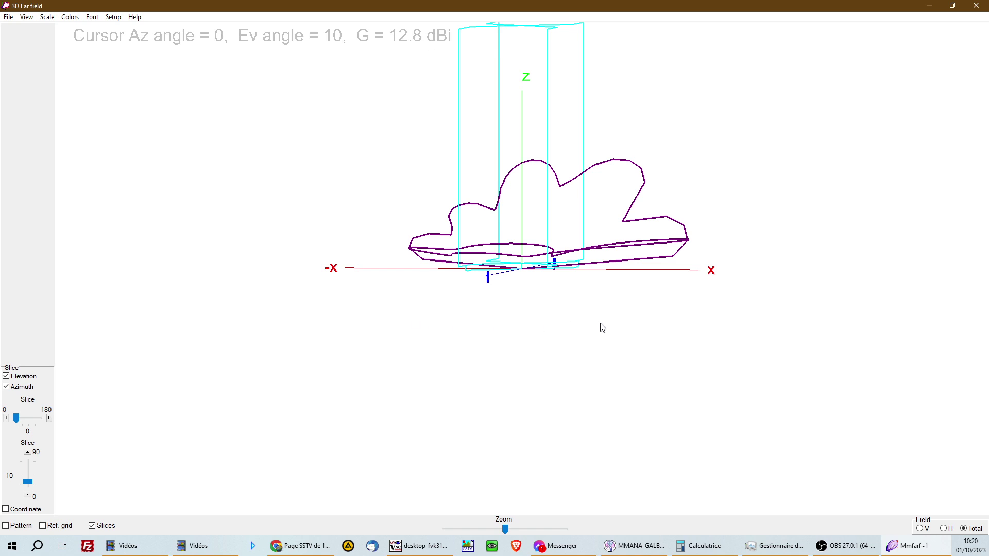
pyautogui.moveTo(603, 327); pyautogui.dragTo(538, 343)
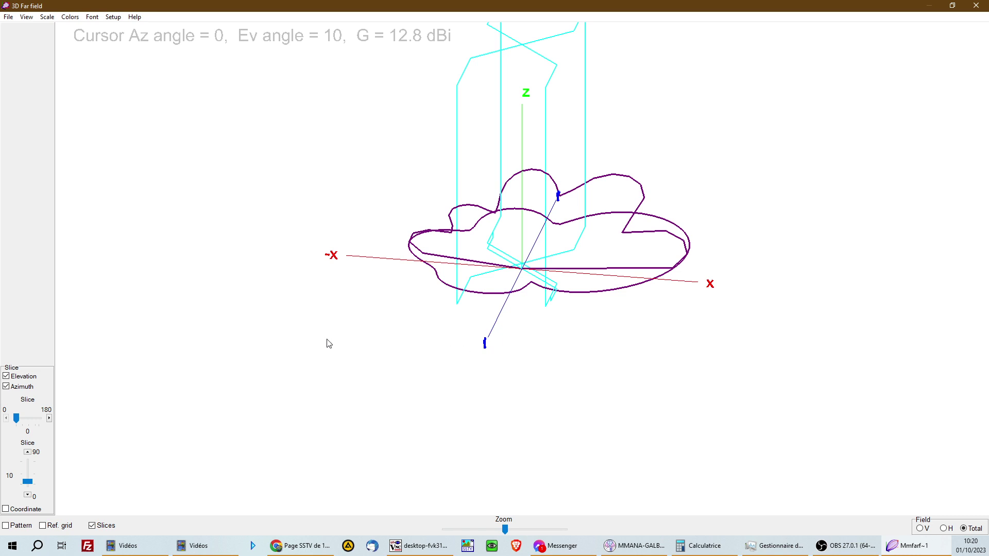
pyautogui.moveTo(388, 348); pyautogui.dragTo(412, 314)
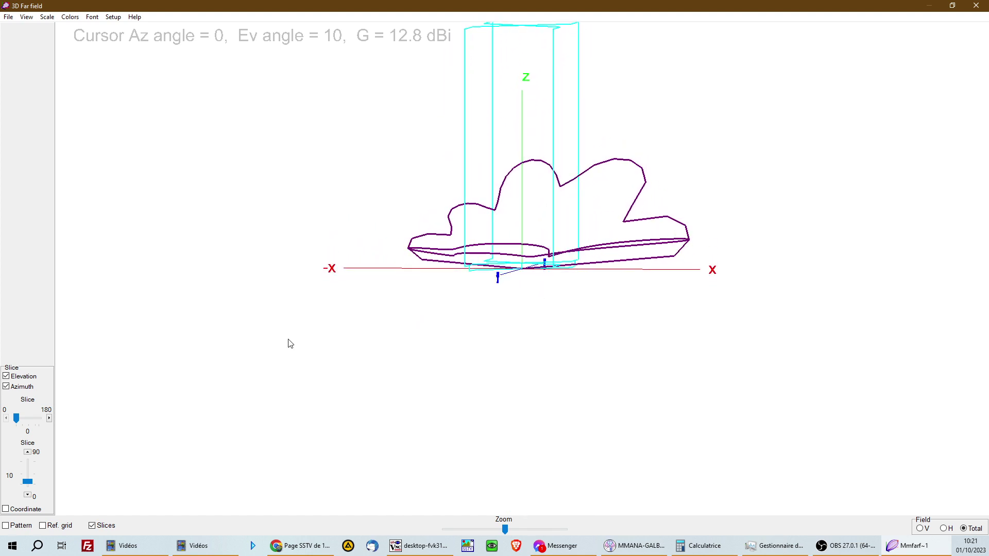
pyautogui.moveTo(290, 343); pyautogui.dragTo(384, 321)
pyautogui.moveTo(405, 295); pyautogui.dragTo(389, 301)
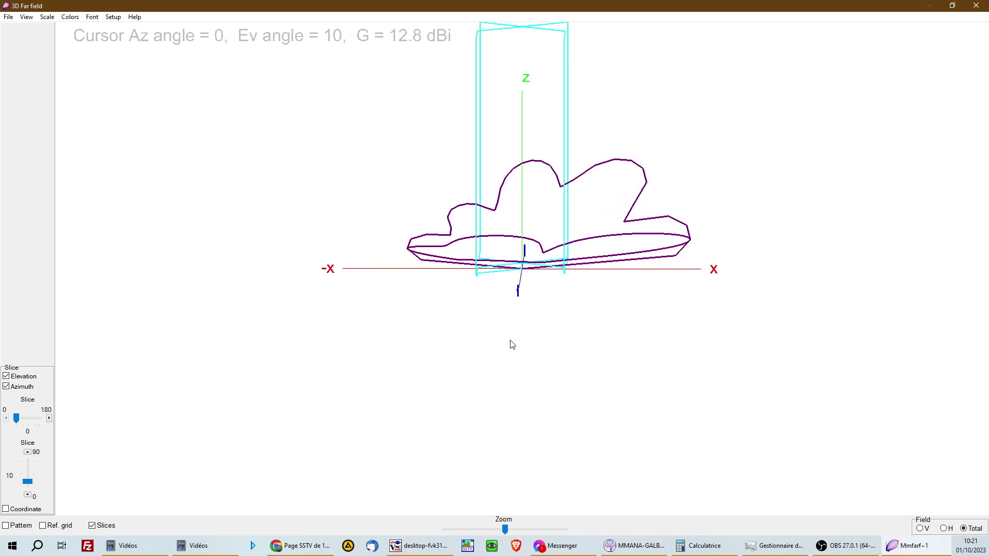
pyautogui.moveTo(512, 345); pyautogui.dragTo(490, 369)
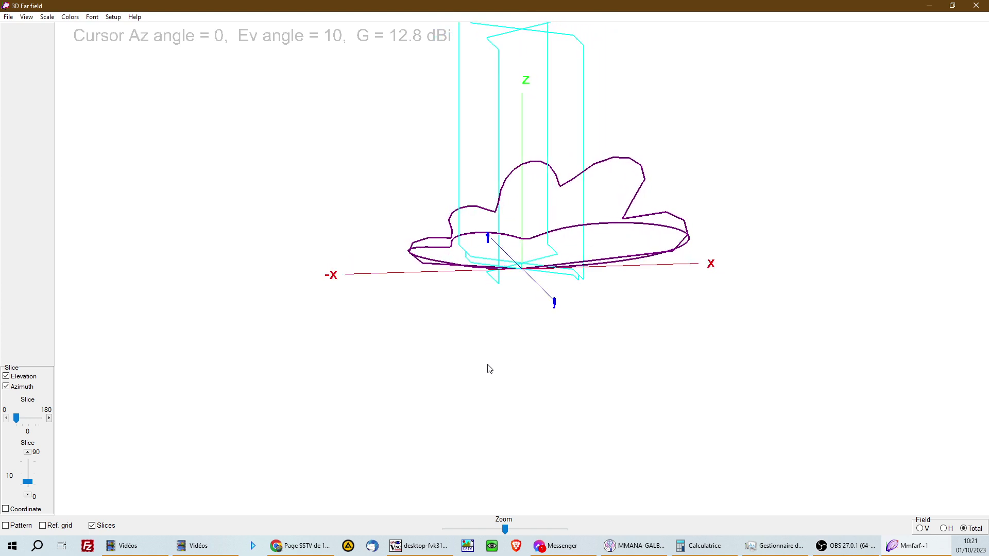
# Step: Restore the coloured pattern surface and reference grid in the 3D far-field plot, viewed from slightly above
pyautogui.click(6, 526)
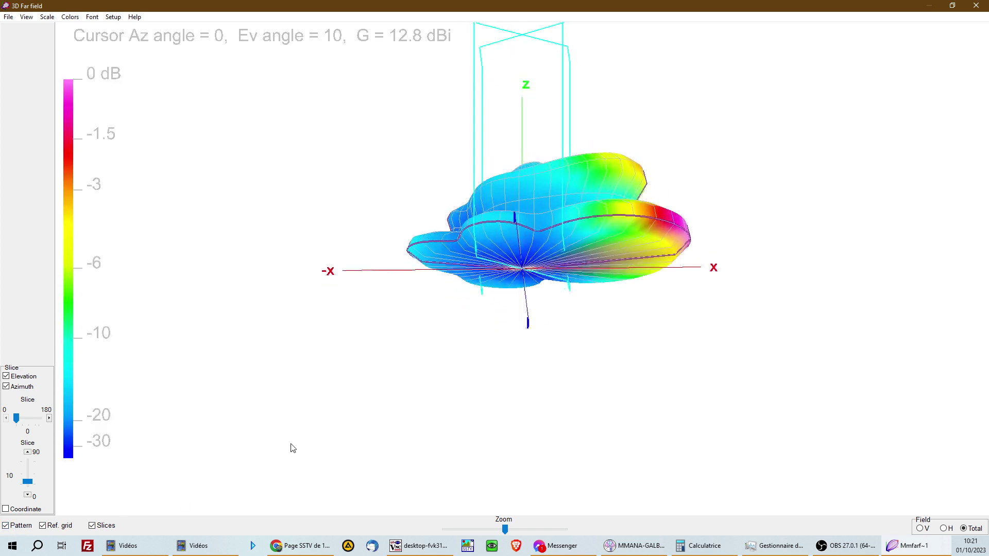
pyautogui.moveTo(268, 443); pyautogui.dragTo(333, 434)
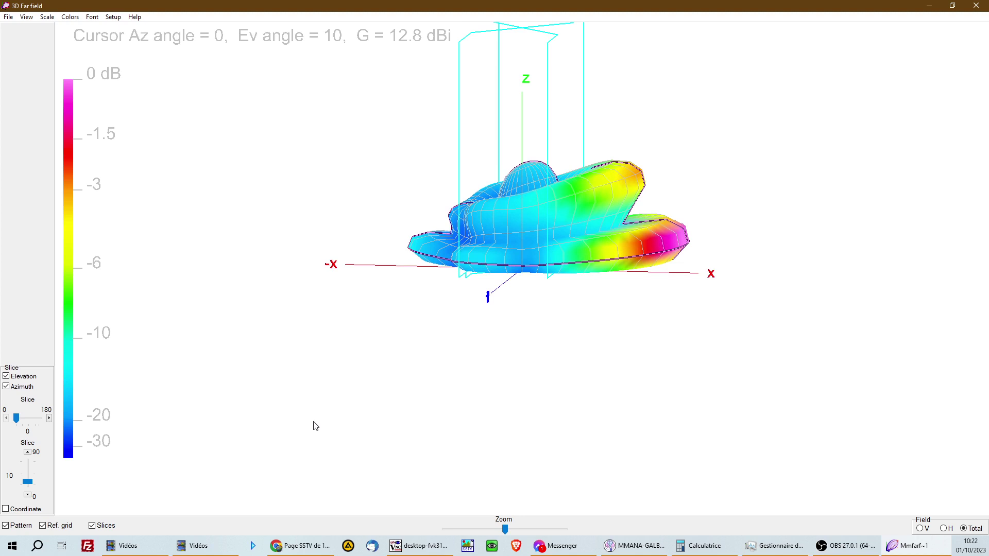